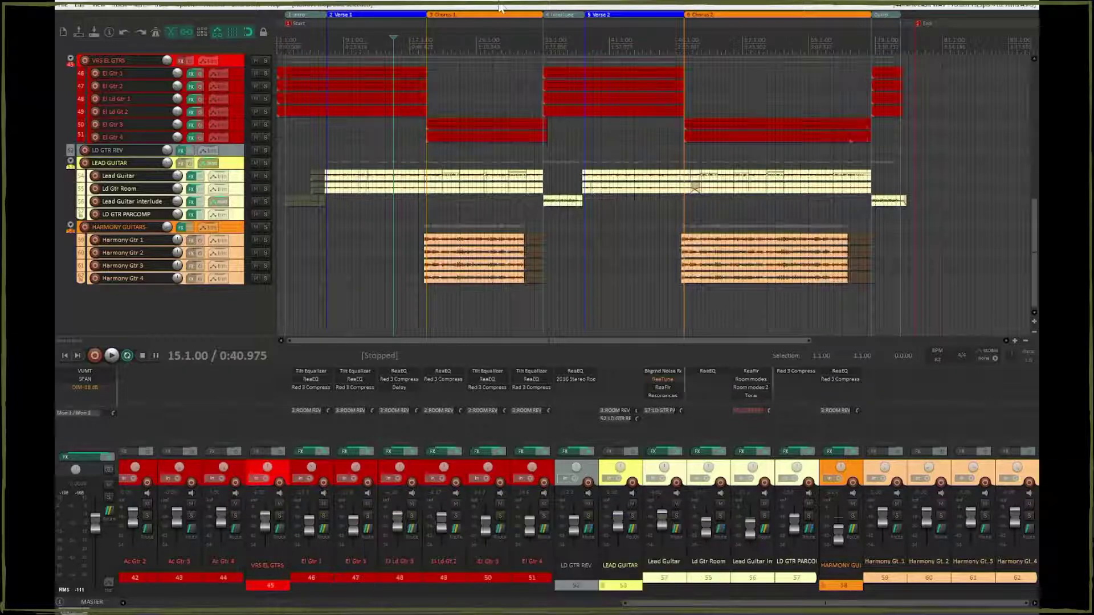
Play the mix briefly, then switch the master to mono and dim it by 18 dB.
{"action": "key", "text": "space"}
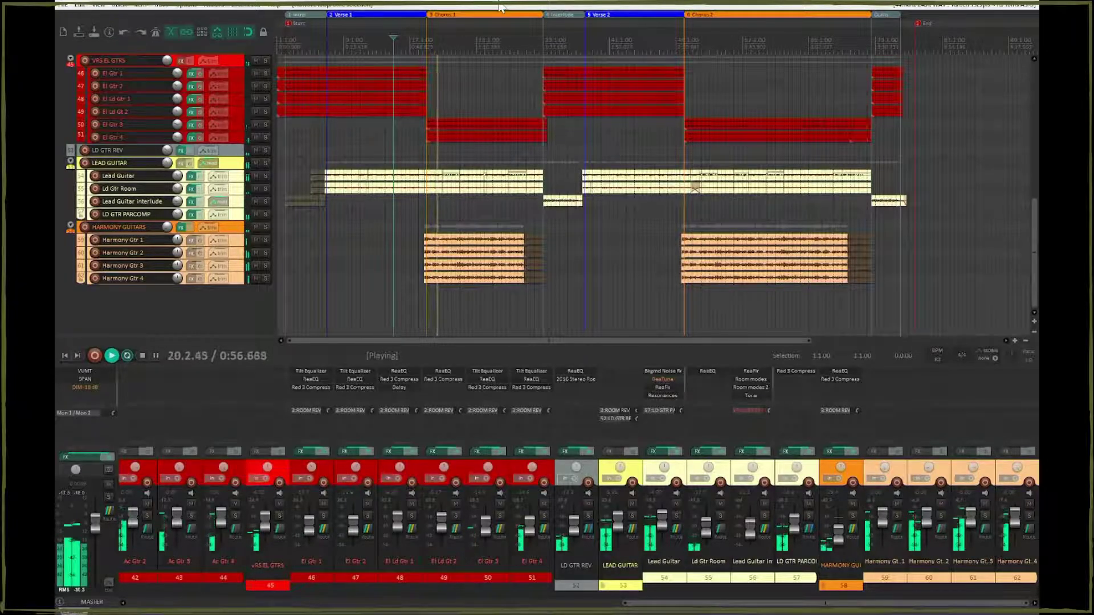
{"action": "key", "text": "space"}
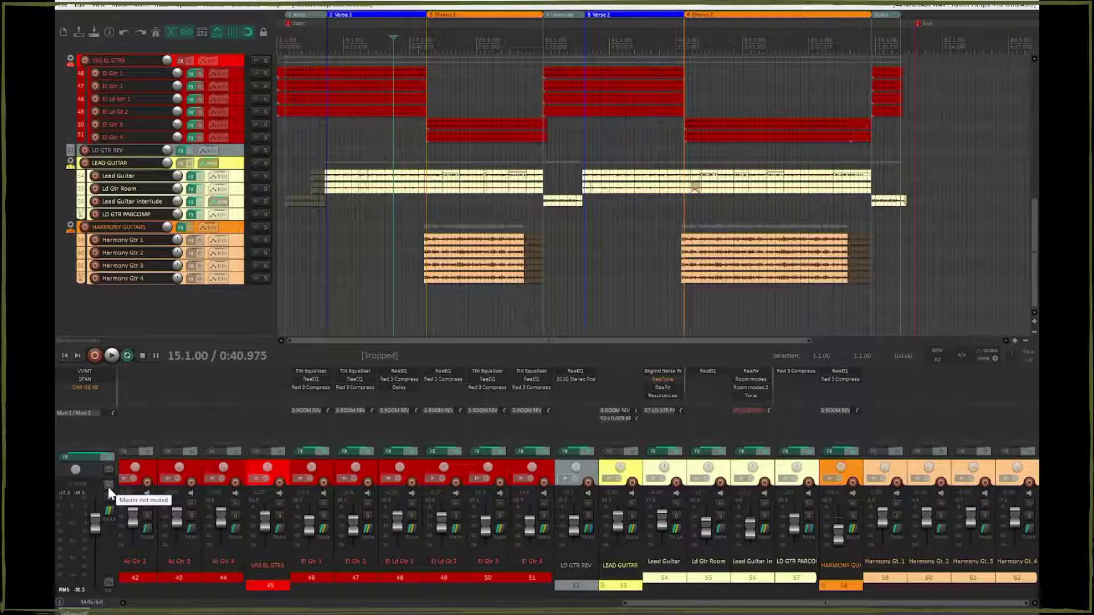
{"action": "left_click", "coordinate": [111, 469]}
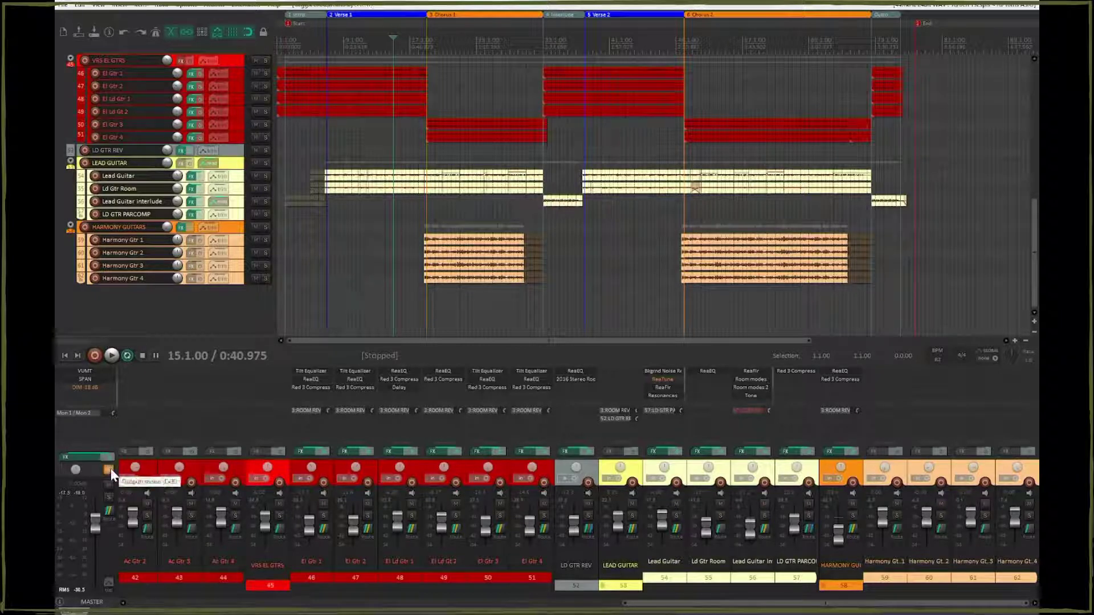
{"action": "left_click", "coordinate": [84, 387]}
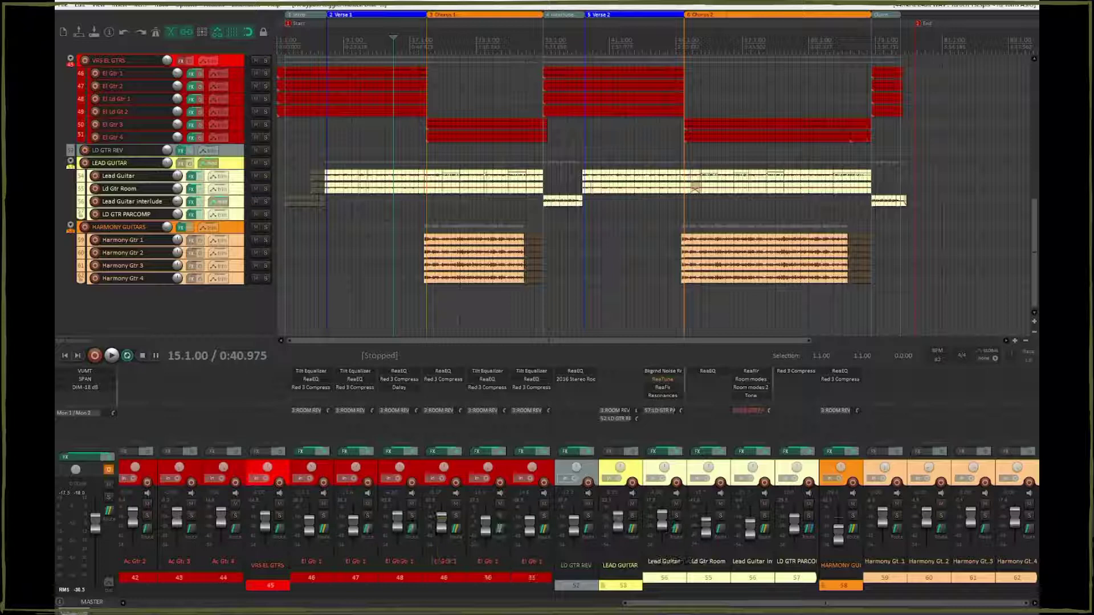
Audition Verse 1 and then Chorus 1 through the mono, dimmed master.
{"action": "key", "text": "2"}
{"action": "key", "text": "space"}
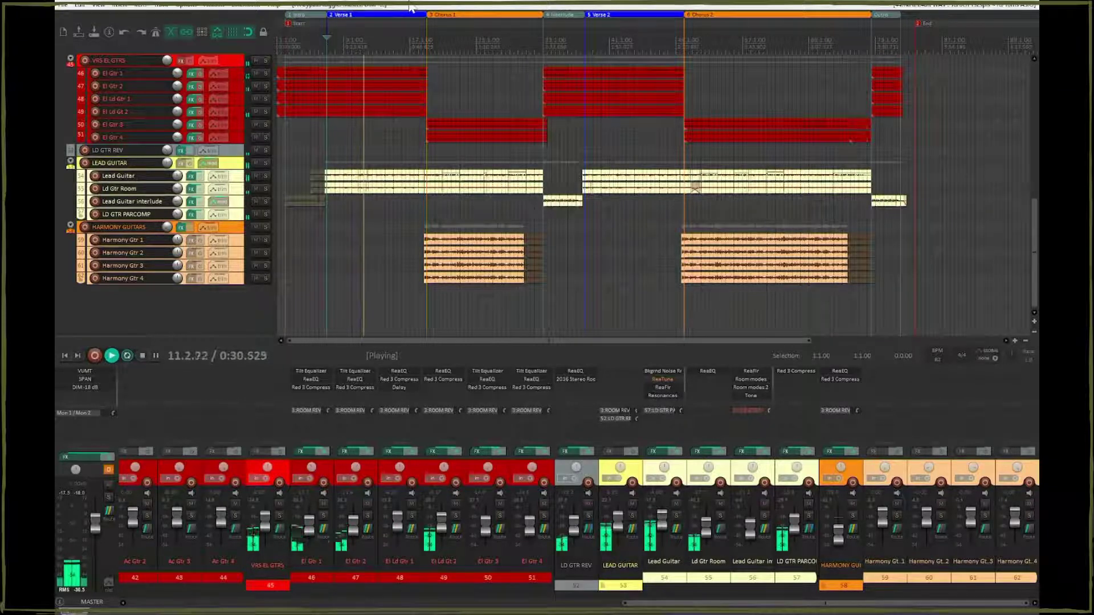
{"action": "key", "text": "space"}
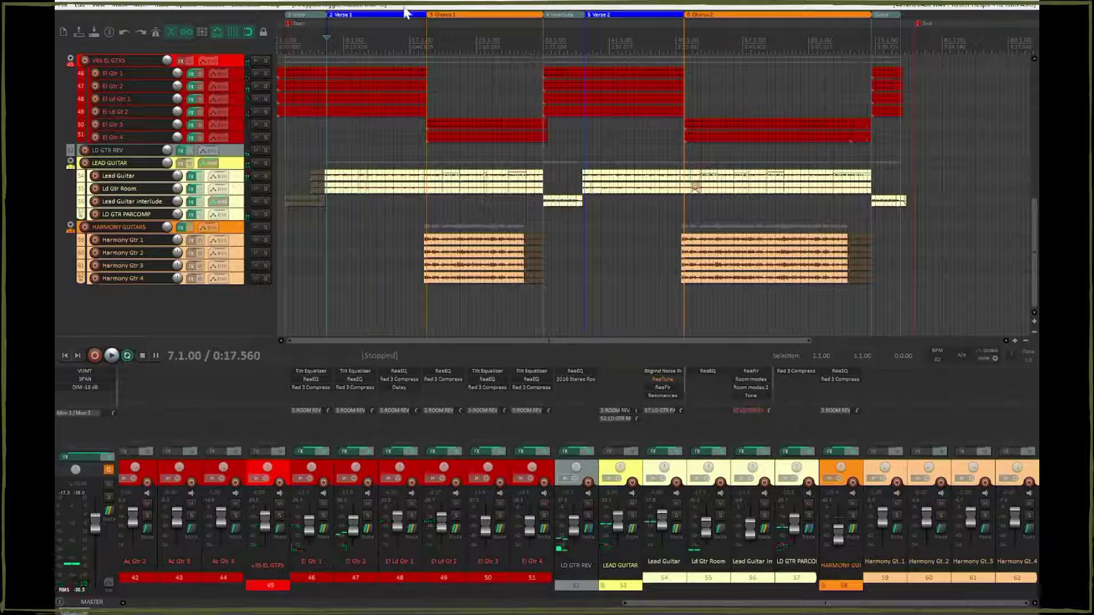
{"action": "left_click", "coordinate": [423, 14]}
{"action": "key", "text": "space"}
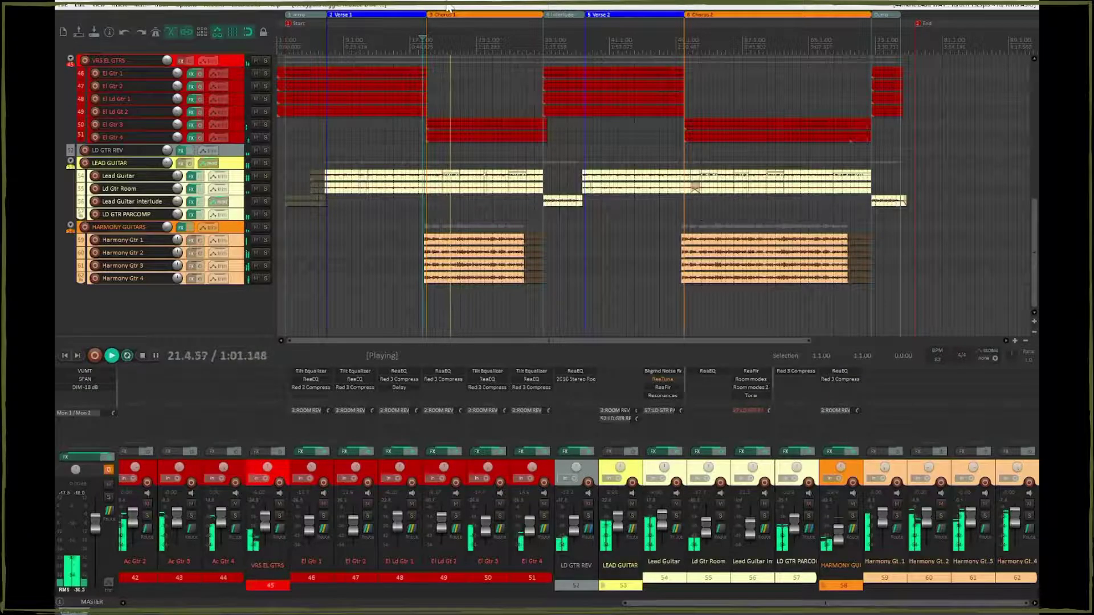
{"action": "key", "text": "space"}
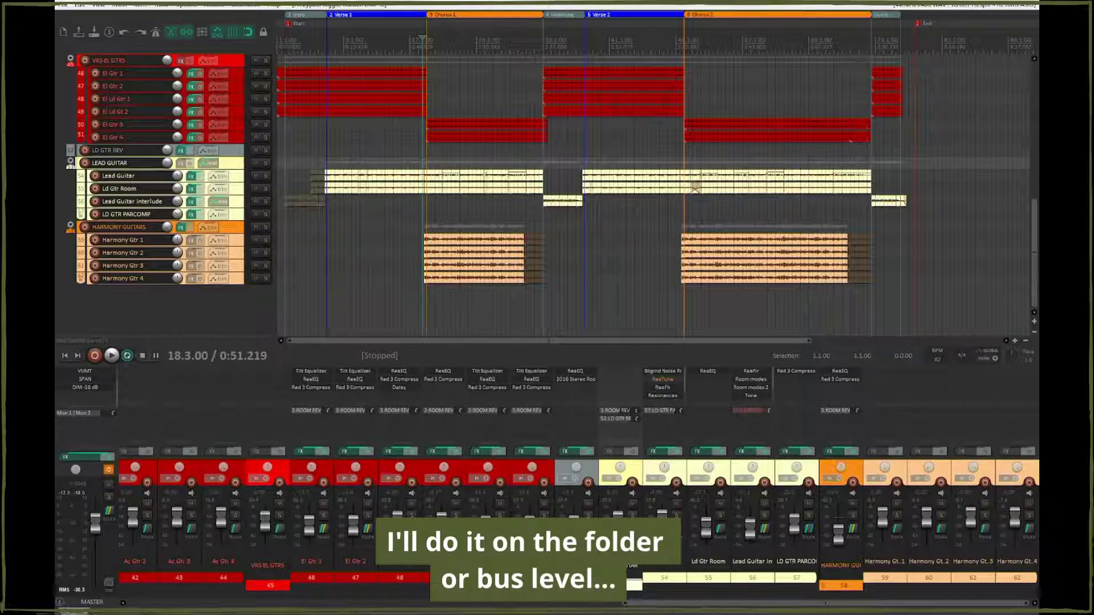
Set the LEAD GUITAR folder's send volume to -5.5 dB in its routing window.
{"action": "left_click", "coordinate": [632, 537]}
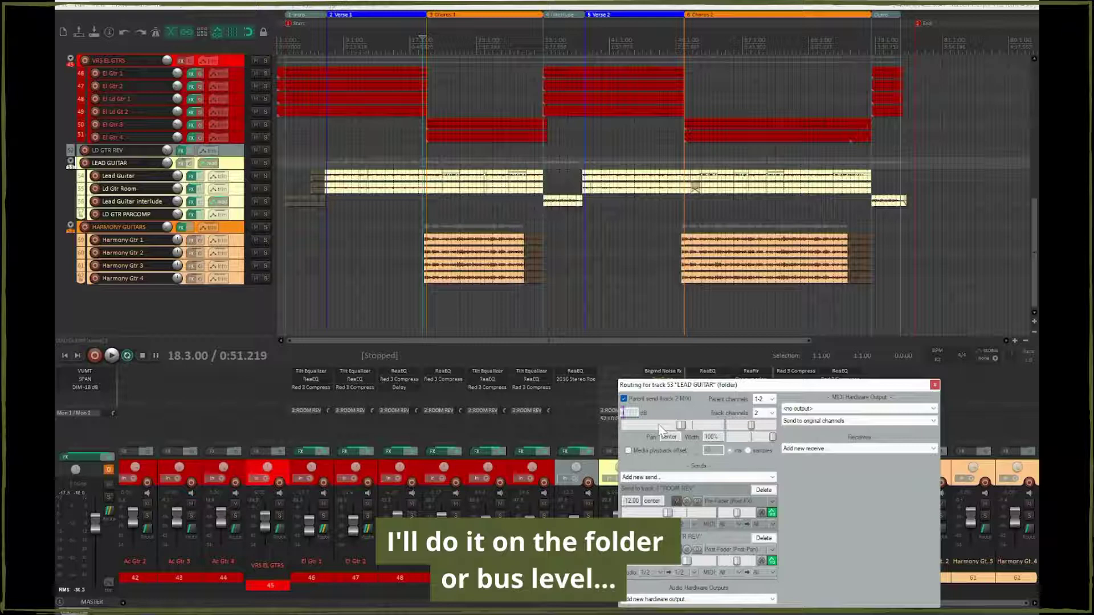
{"action": "type", "text": "-5.5"}
{"action": "left_click", "coordinate": [935, 386]}
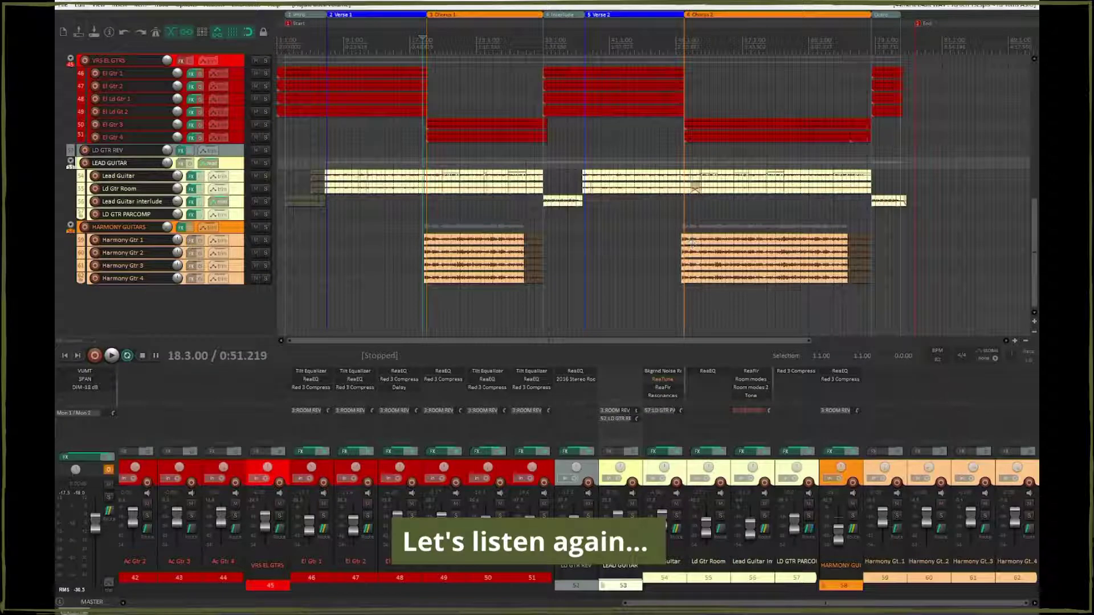
{"action": "key", "text": "space"}
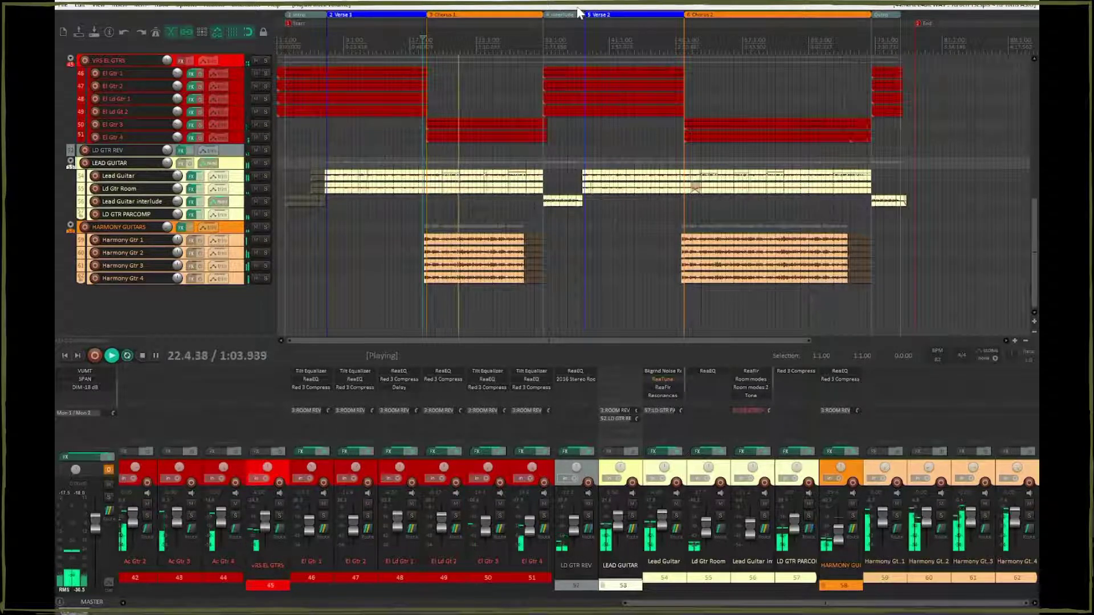
{"action": "key", "text": "space"}
{"action": "key", "text": "bracketleft"}
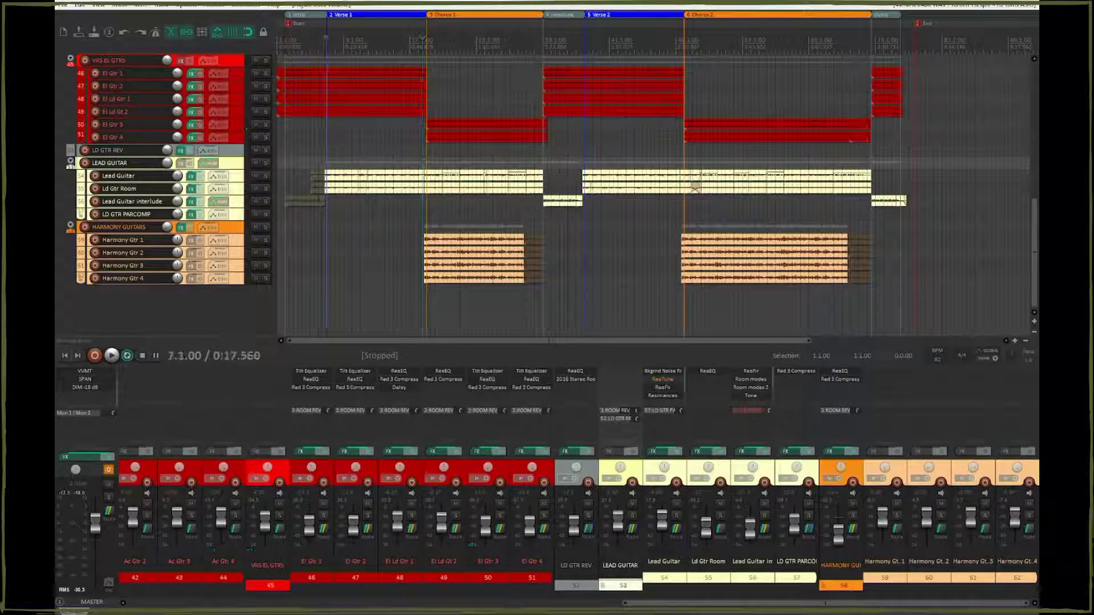
{"action": "key", "text": "space"}
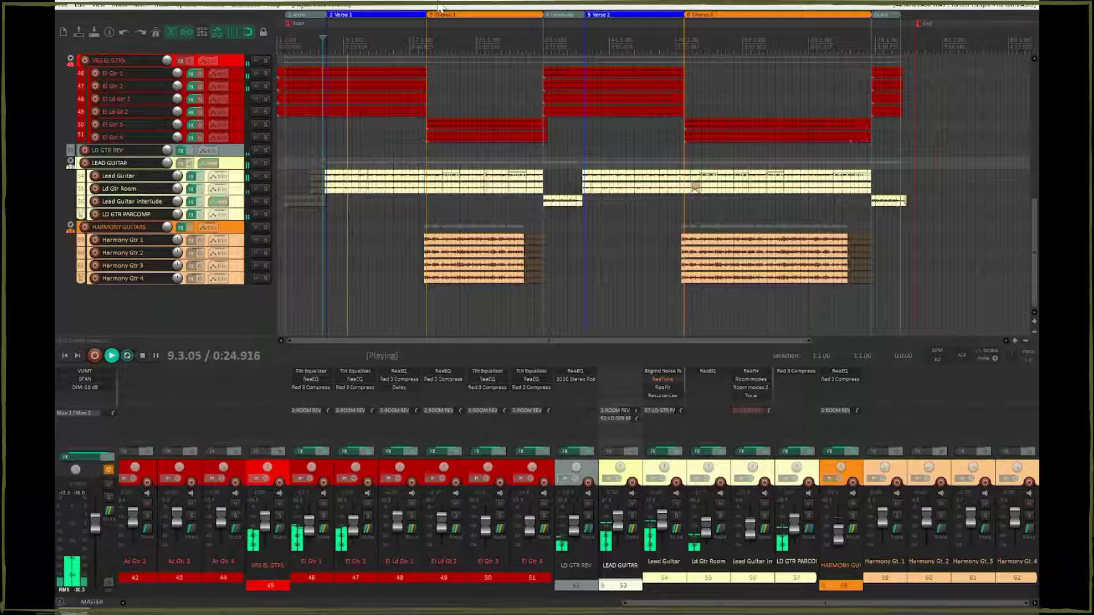
{"action": "key", "text": "space"}
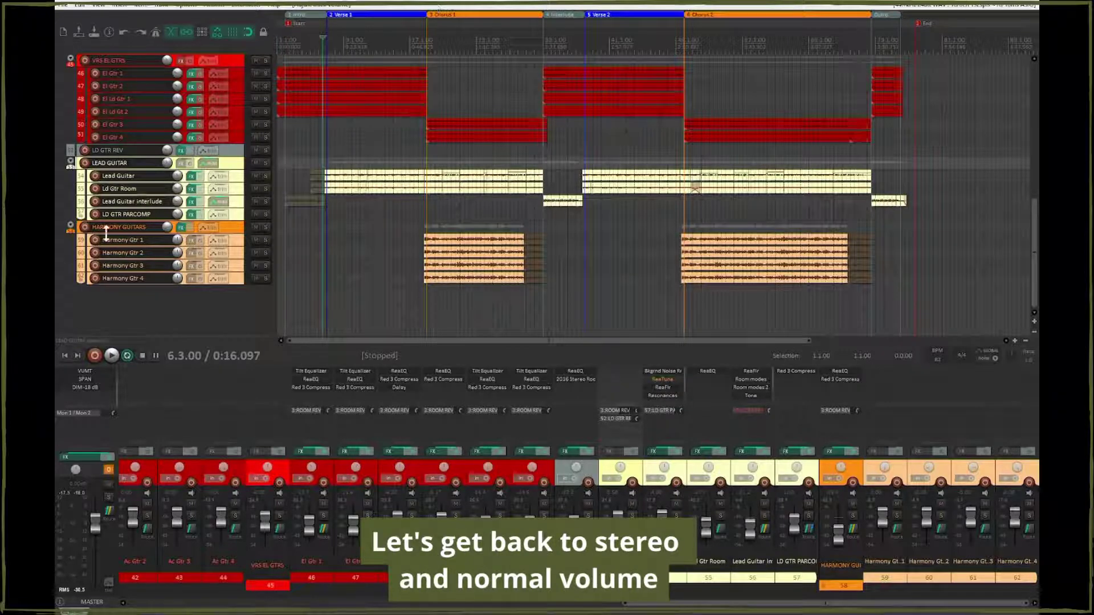
Restore the master to undimmed stereo and make the Lead Guitar track much taller.
{"action": "left_click", "coordinate": [108, 469]}
{"action": "left_click", "coordinate": [95, 389]}
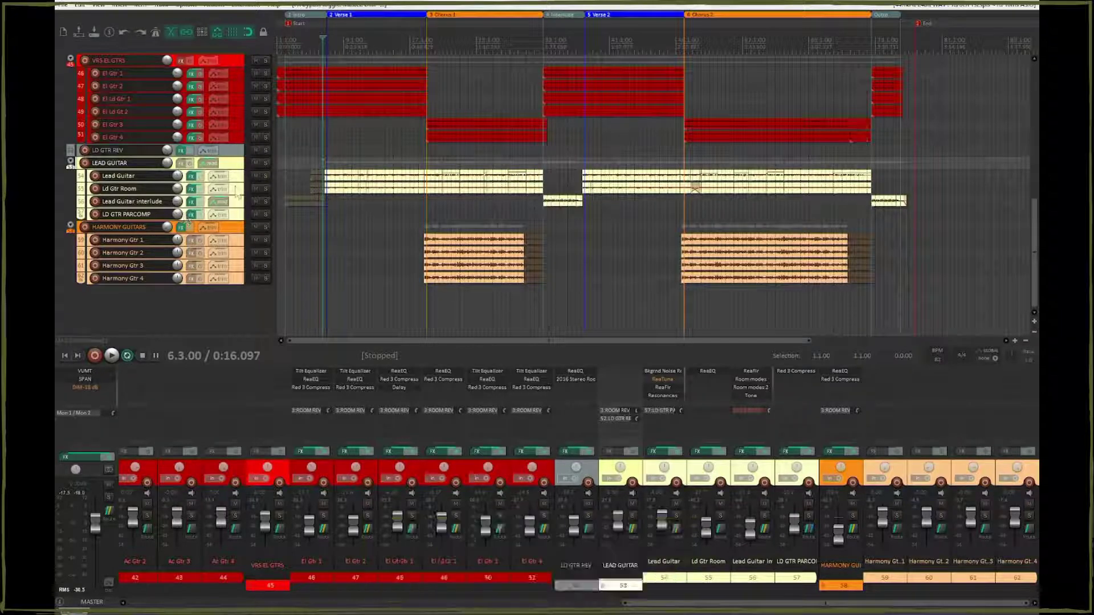
{"action": "left_click_drag", "start_coordinate": [238, 182], "coordinate": [238, 303]}
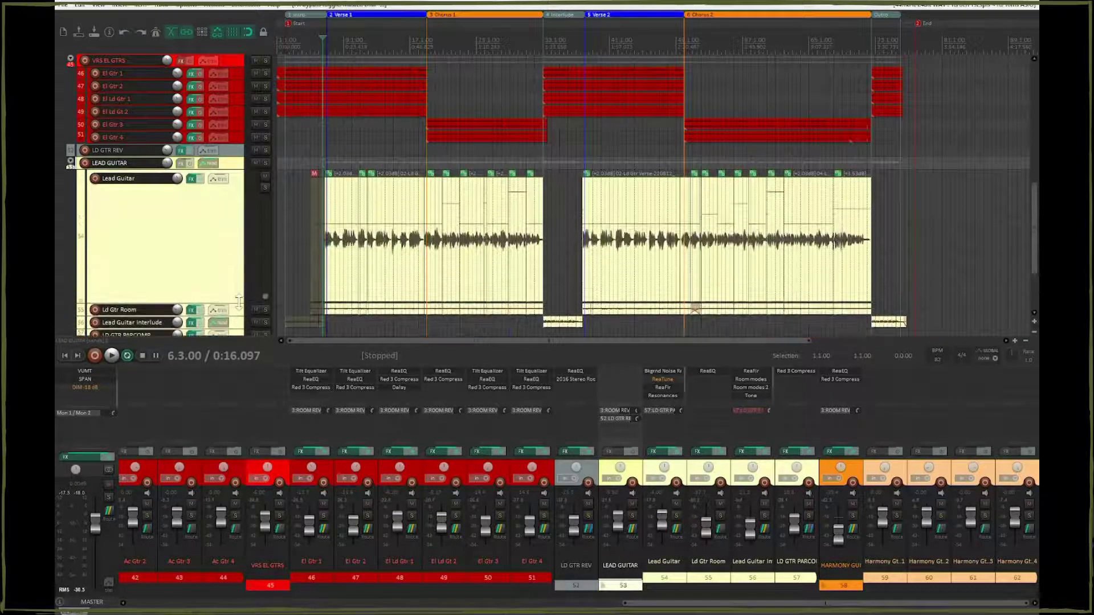
Set the Lead Guitar automation mode to Read and show its volume envelope.
{"action": "left_click", "coordinate": [219, 180]}
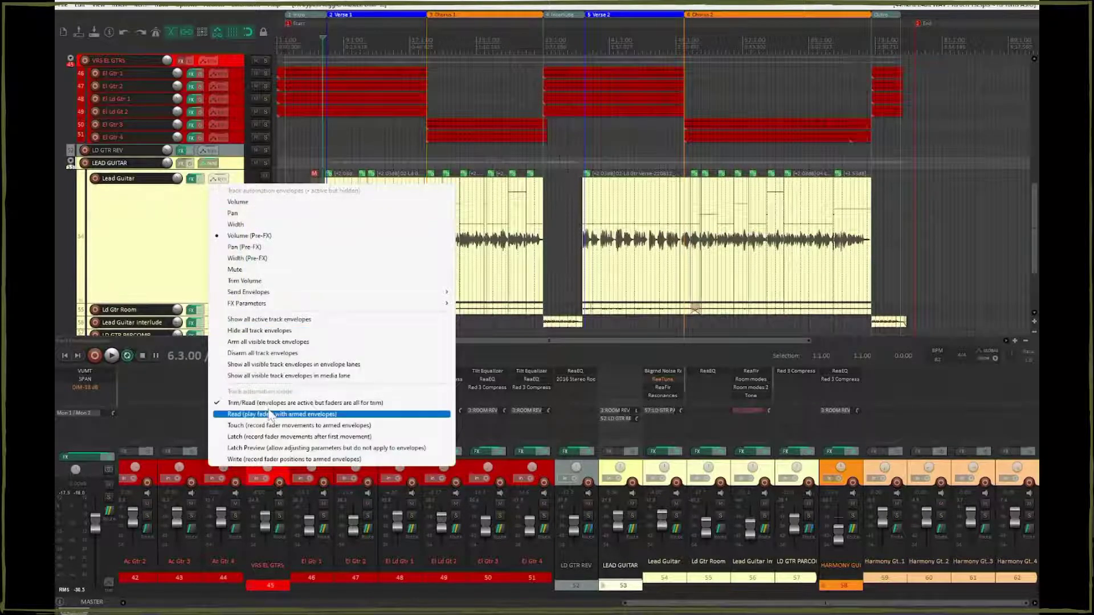
{"action": "left_click", "coordinate": [270, 414]}
{"action": "left_click", "coordinate": [227, 179]}
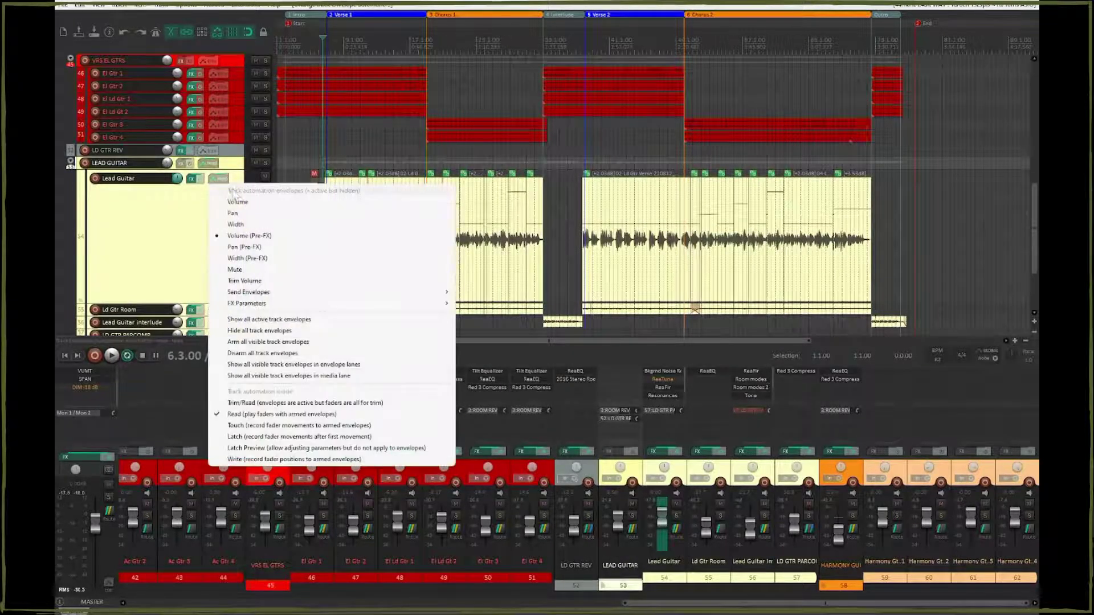
{"action": "left_click", "coordinate": [242, 203]}
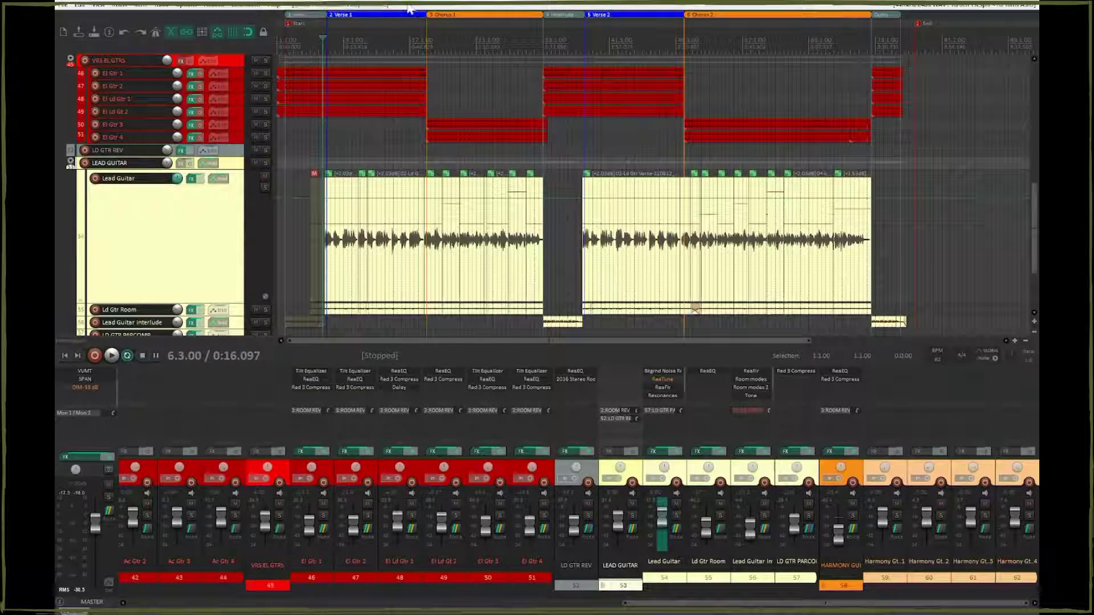
Zoom the arrange view in two steps on the start of the arrangement.
{"action": "key", "text": "equal"}
{"action": "key", "text": "equal"}
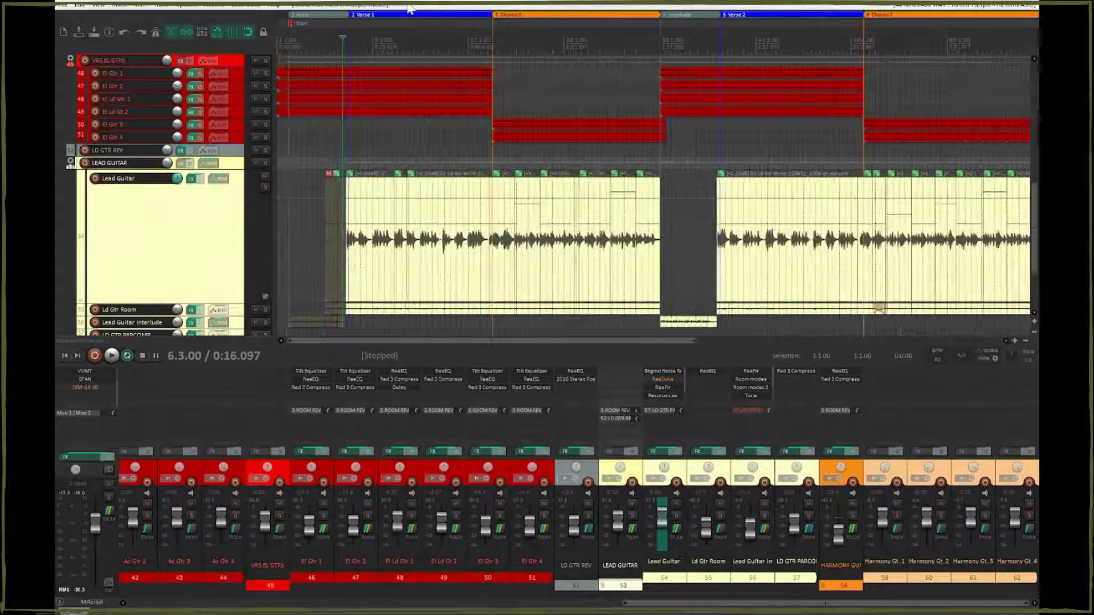
{"action": "key", "text": "equal"}
{"action": "key", "text": "equal"}
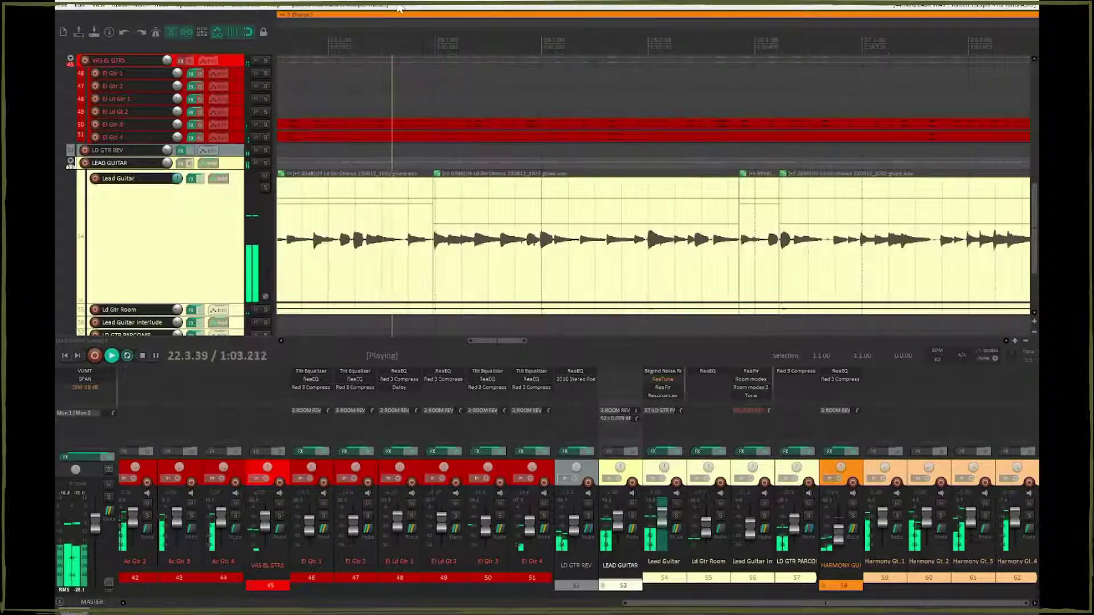
Raise the first quiet chorus note about 3 dB on the Lead Guitar volume envelope, then replay it.
{"action": "key", "text": "space"}
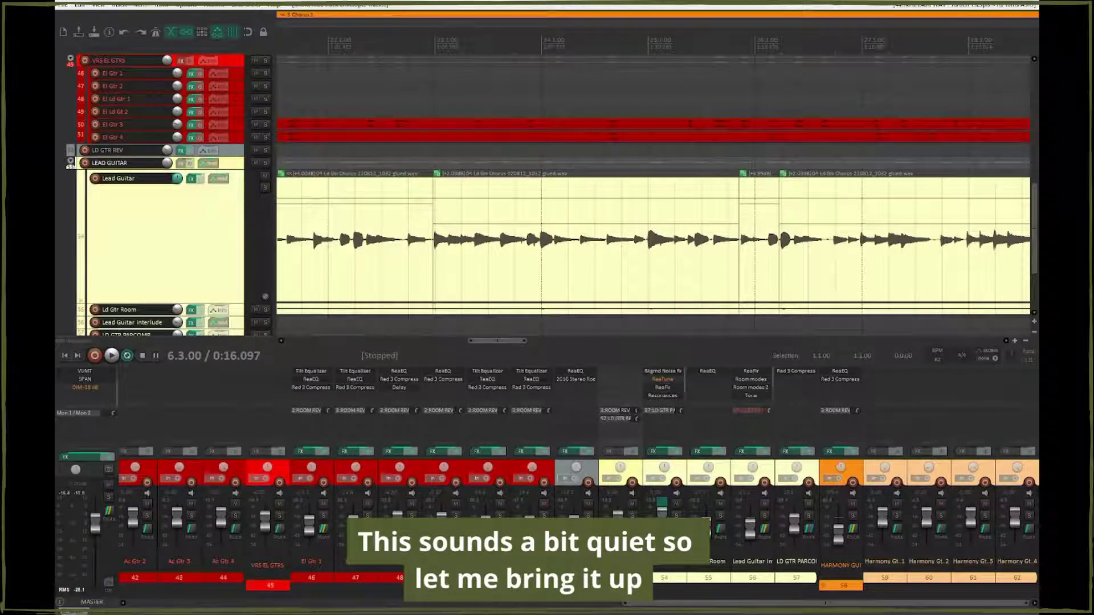
{"action": "left_click_drag", "start_coordinate": [404, 54], "coordinate": [430, 54]}
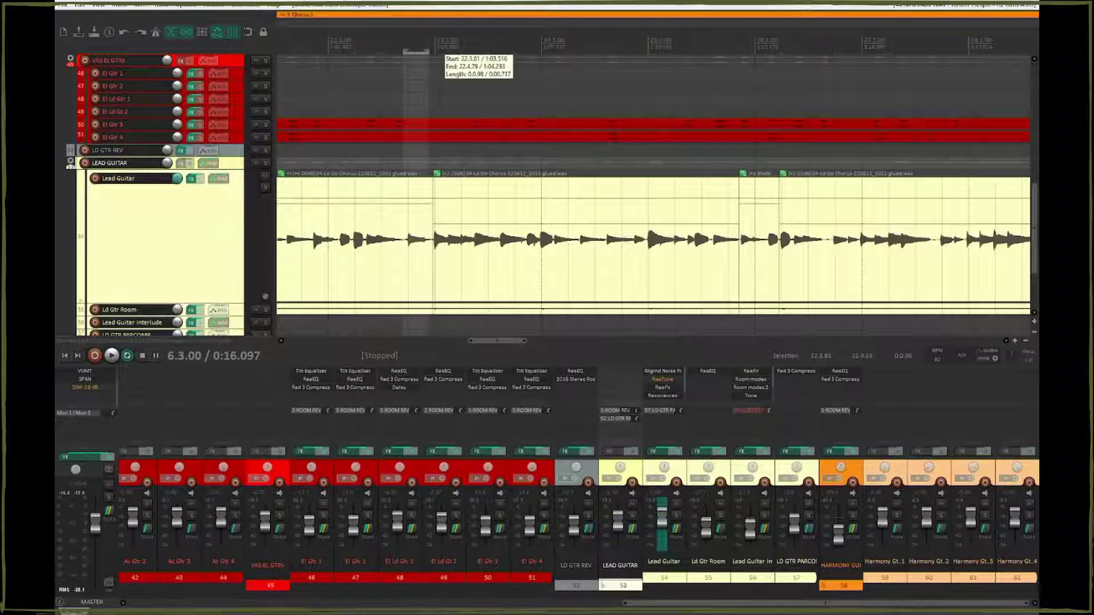
{"action": "left_click", "coordinate": [423, 197]}
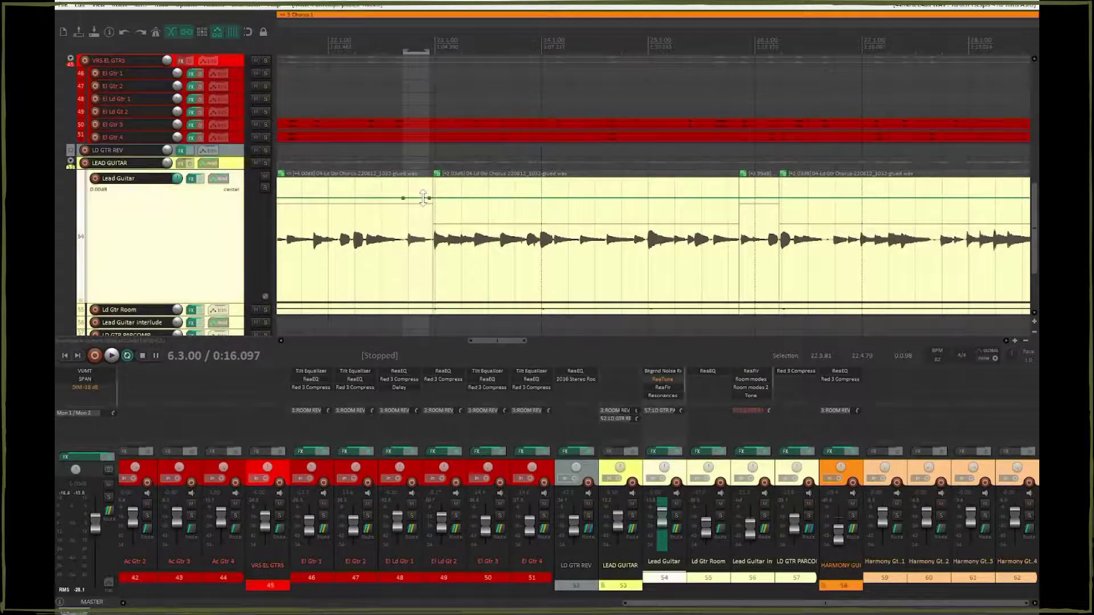
{"action": "left_click_drag", "start_coordinate": [423, 198], "coordinate": [423, 189]}
{"action": "key", "text": "Escape"}
{"action": "key", "text": "space"}
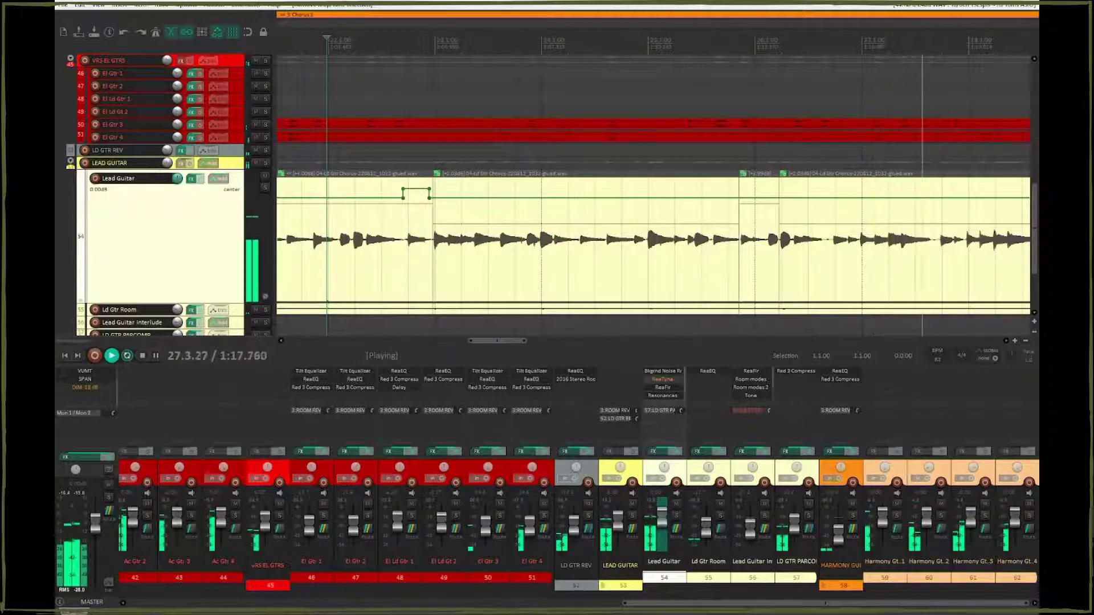
{"action": "key", "text": "space"}
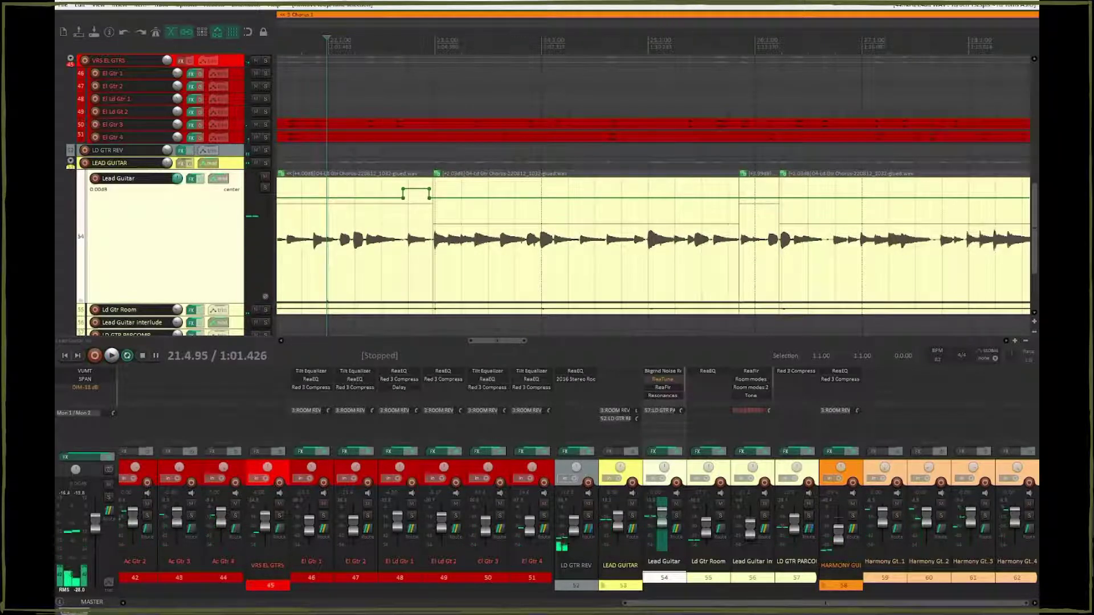
Give the second quiet chorus note a similar volume bump and replay from one bar earlier.
{"action": "left_click", "coordinate": [940, 42]}
{"action": "key", "text": "equal"}
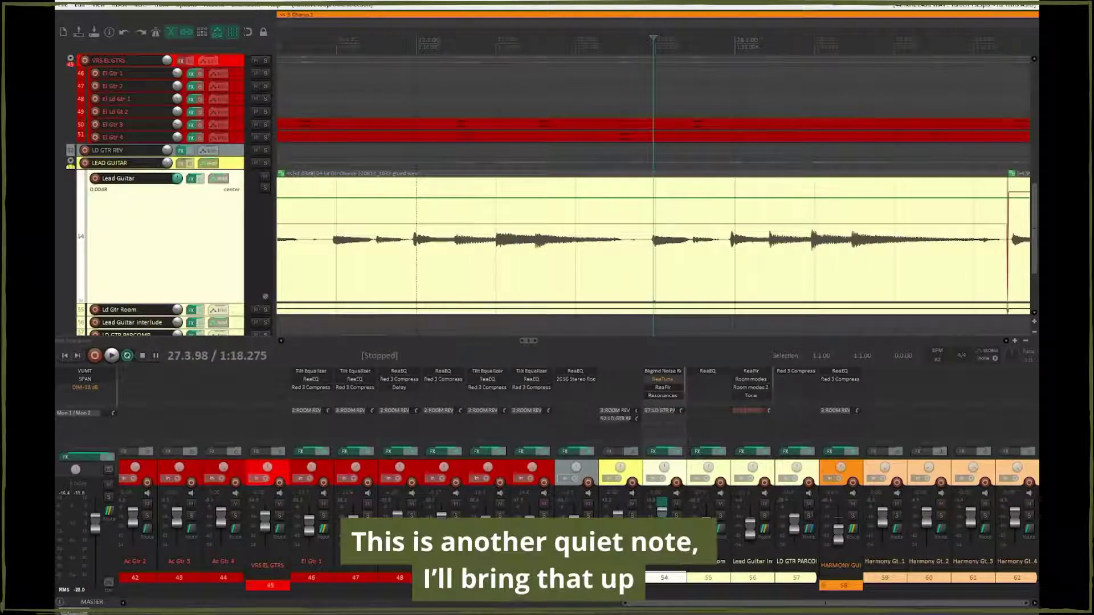
{"action": "mouse_move", "coordinate": [695, 51]}
{"action": "left_mouse_down"}
{"action": "mouse_move", "coordinate": [723, 51]}
{"action": "mouse_move", "coordinate": [692, 51]}
{"action": "left_mouse_up"}
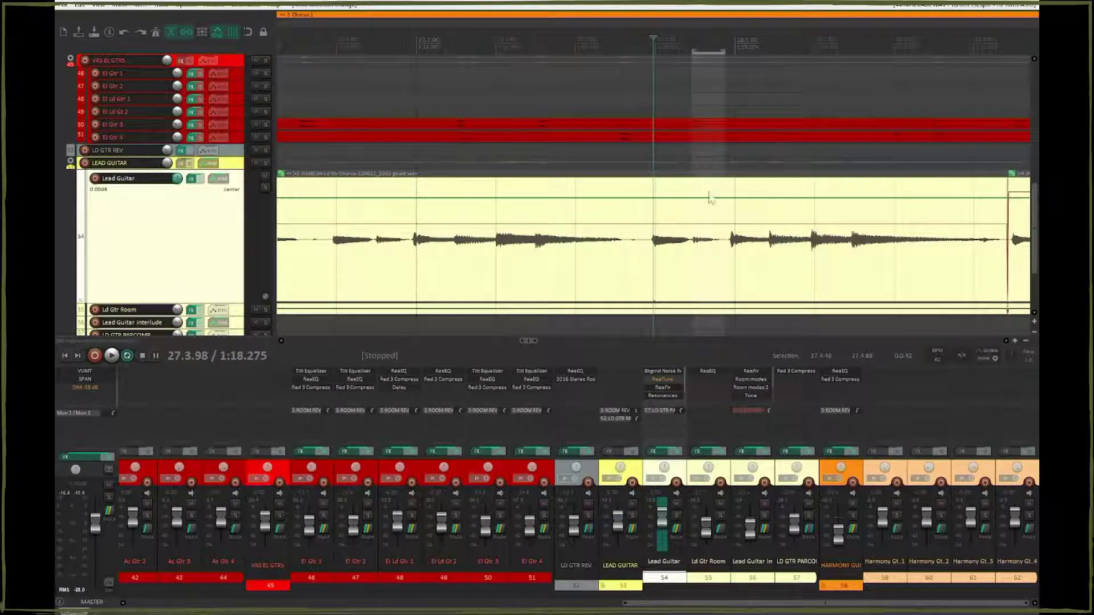
{"action": "left_click", "coordinate": [708, 197]}
{"action": "left_click_drag", "start_coordinate": [707, 197], "coordinate": [704, 189]}
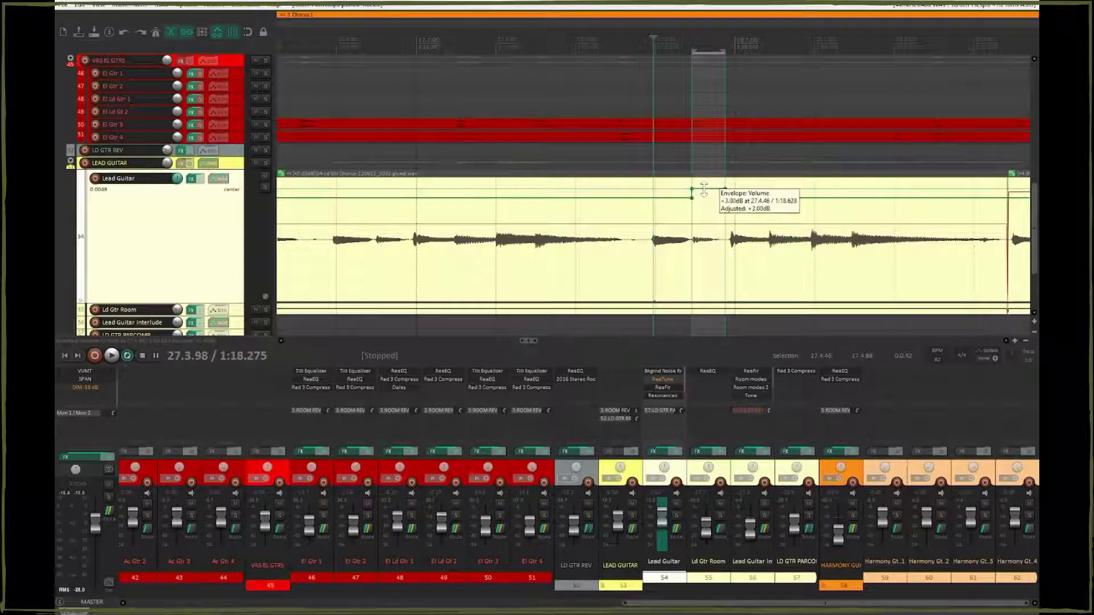
{"action": "key", "text": "Escape"}
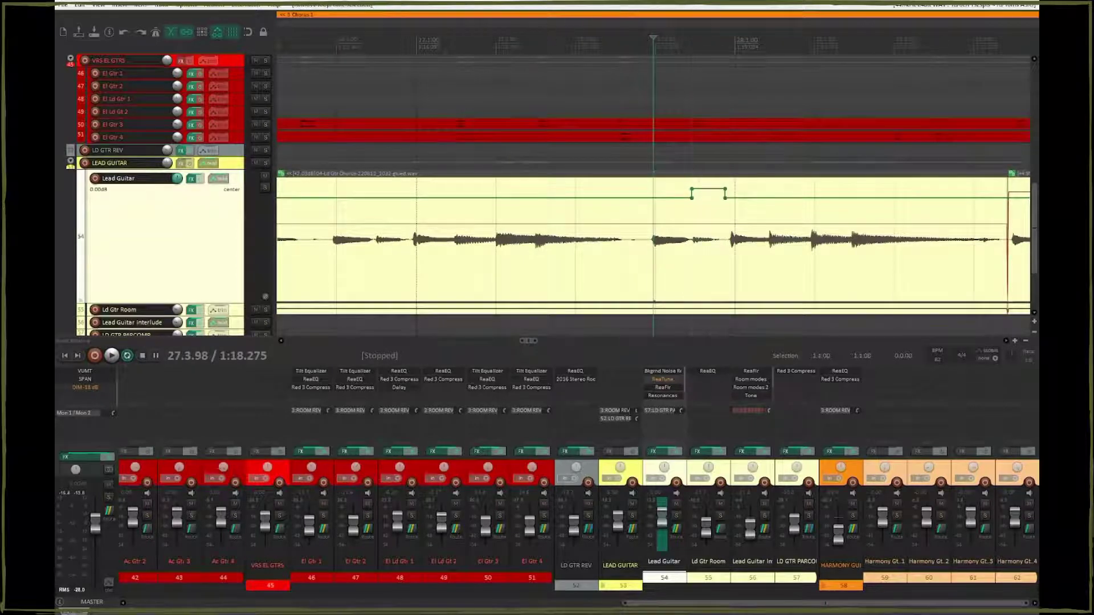
{"action": "key", "text": "Page_Up"}
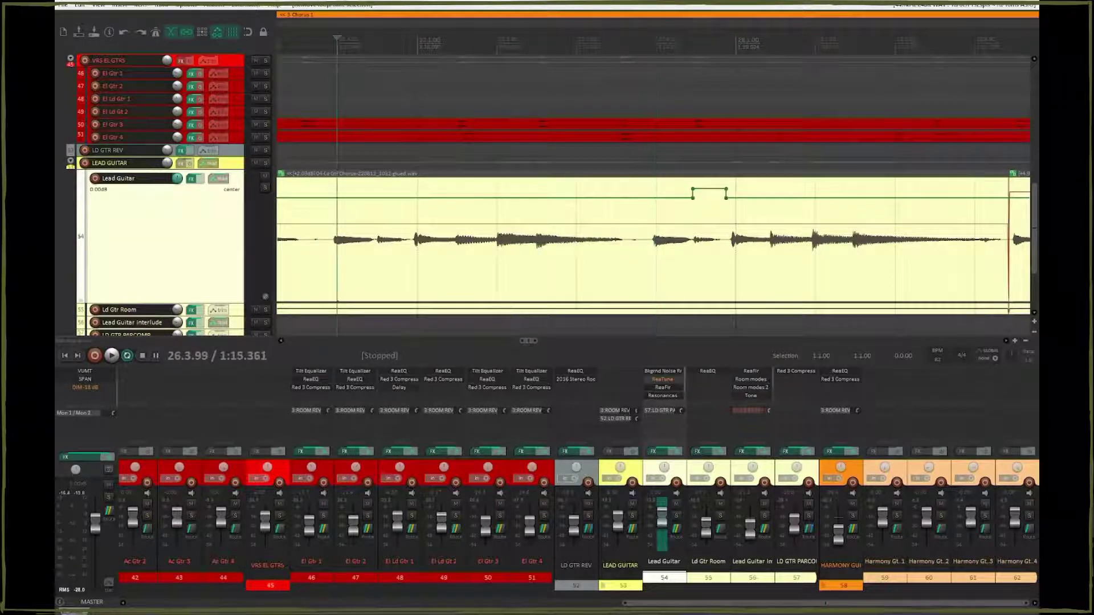
{"action": "key", "text": "space"}
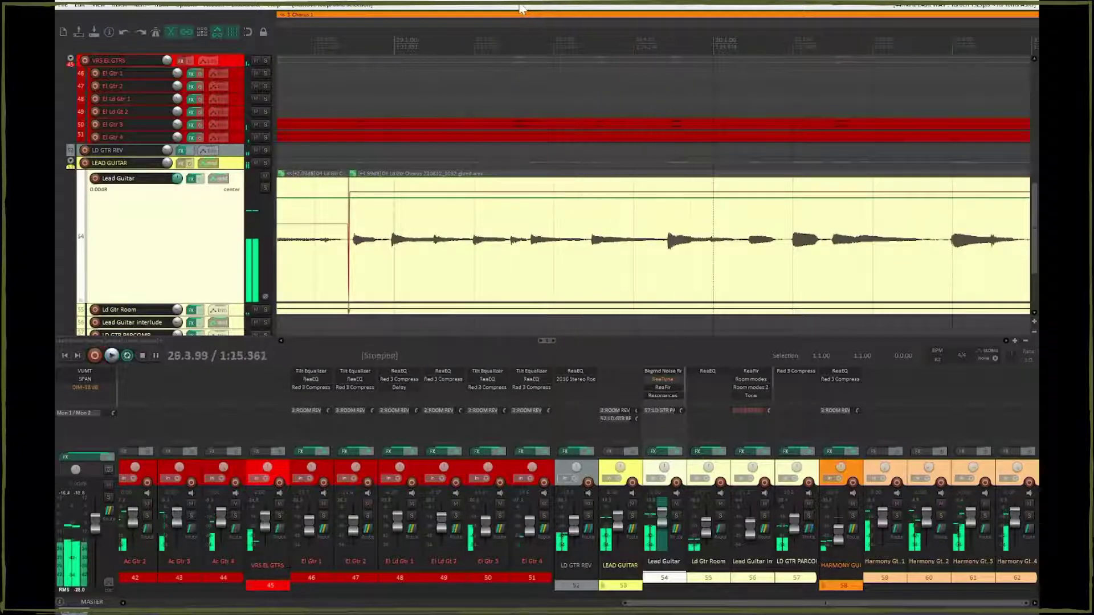
Lift a quiet Verse 2 Lead Guitar note with a small volume-envelope bump and replay it.
{"action": "key", "text": "space"}
{"action": "key", "text": "5"}
{"action": "key", "text": "space"}
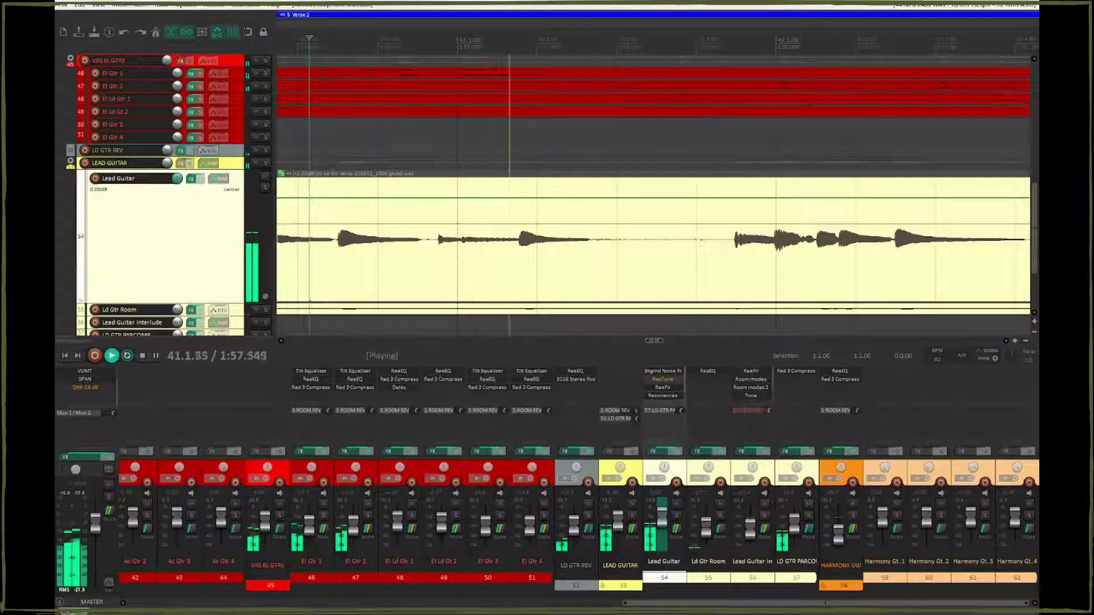
{"action": "key", "text": "space"}
{"action": "left_click_drag", "start_coordinate": [428, 52], "coordinate": [520, 53]}
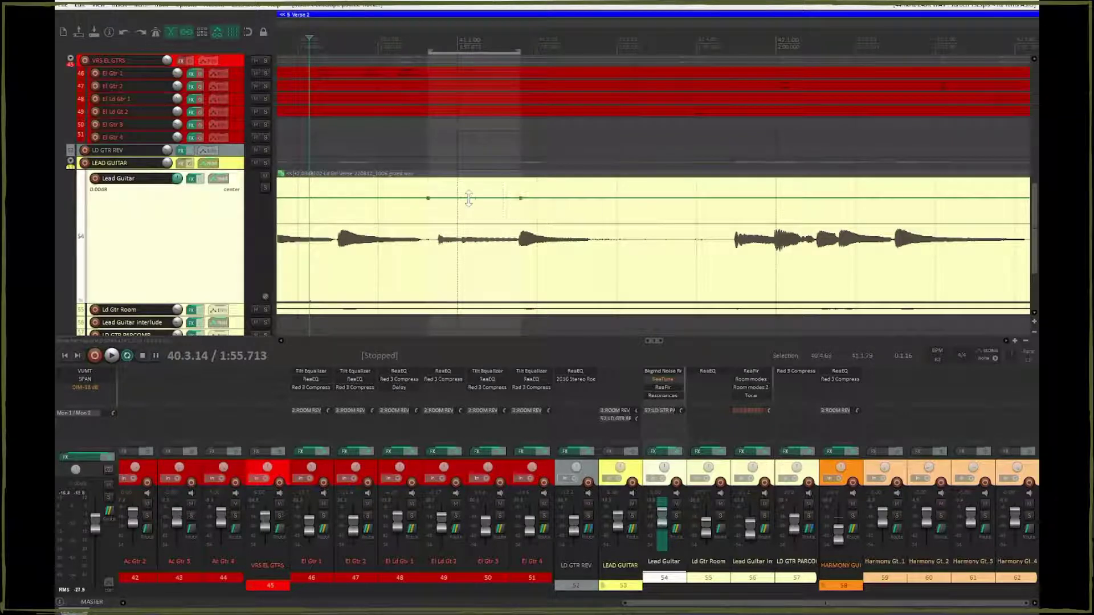
{"action": "left_click_drag", "start_coordinate": [468, 198], "coordinate": [468, 193]}
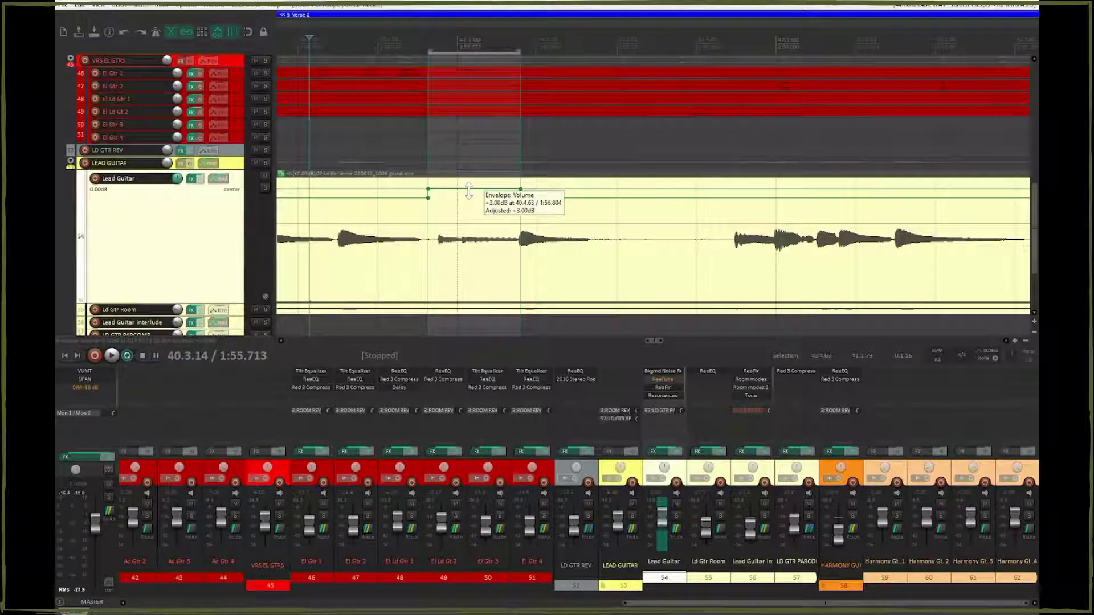
{"action": "key", "text": "Escape"}
{"action": "key", "text": "space"}
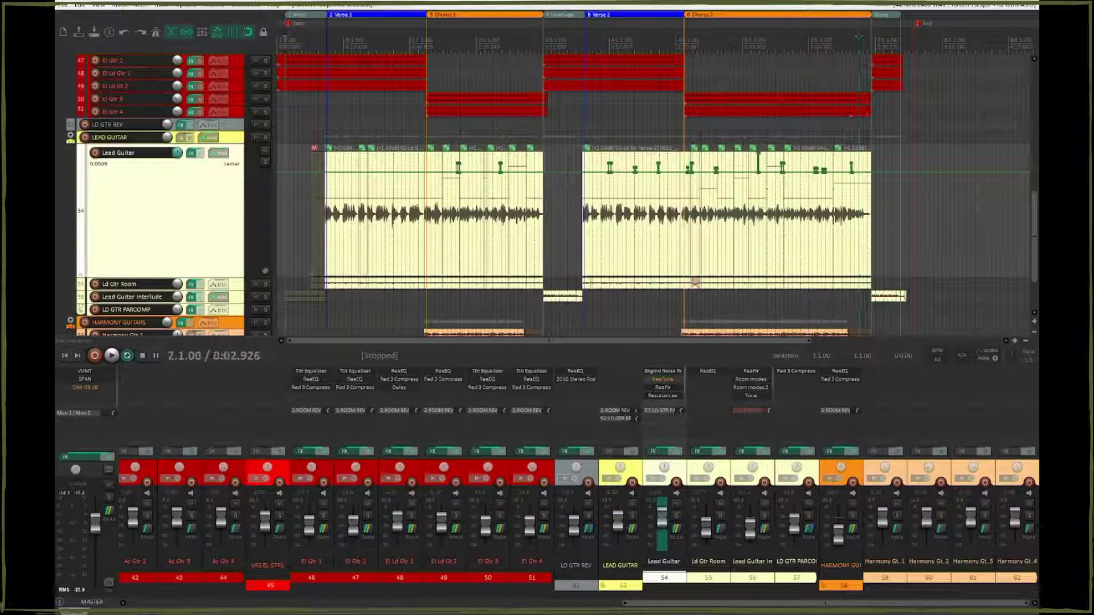
Play the whole mix from the start.
{"action": "key", "text": "space"}
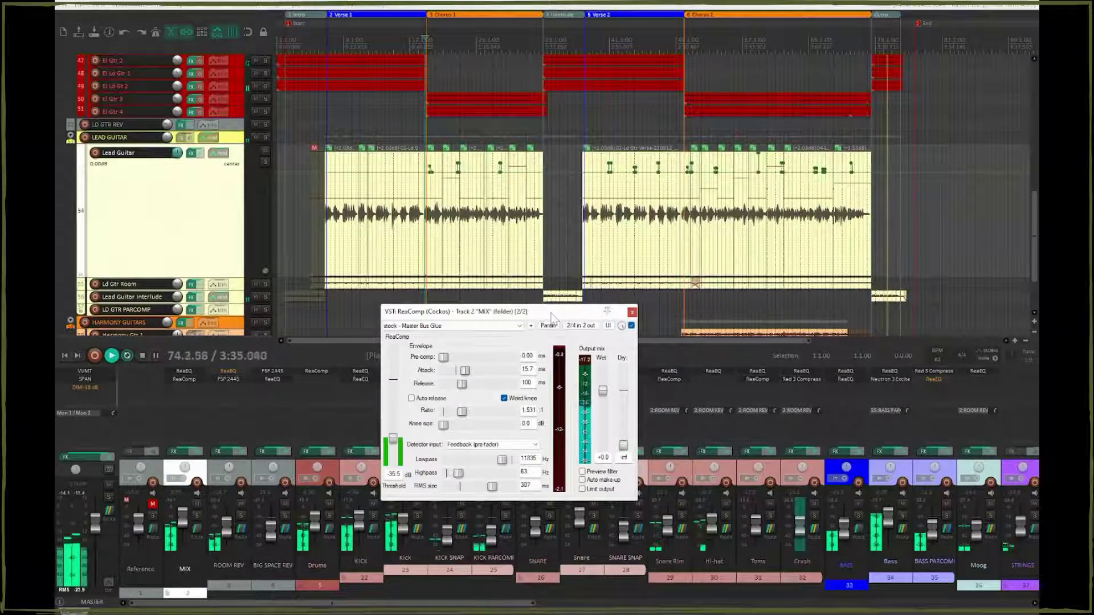
Close the MIX bus ReaComp window and stop playback.
{"action": "left_click", "coordinate": [632, 313]}
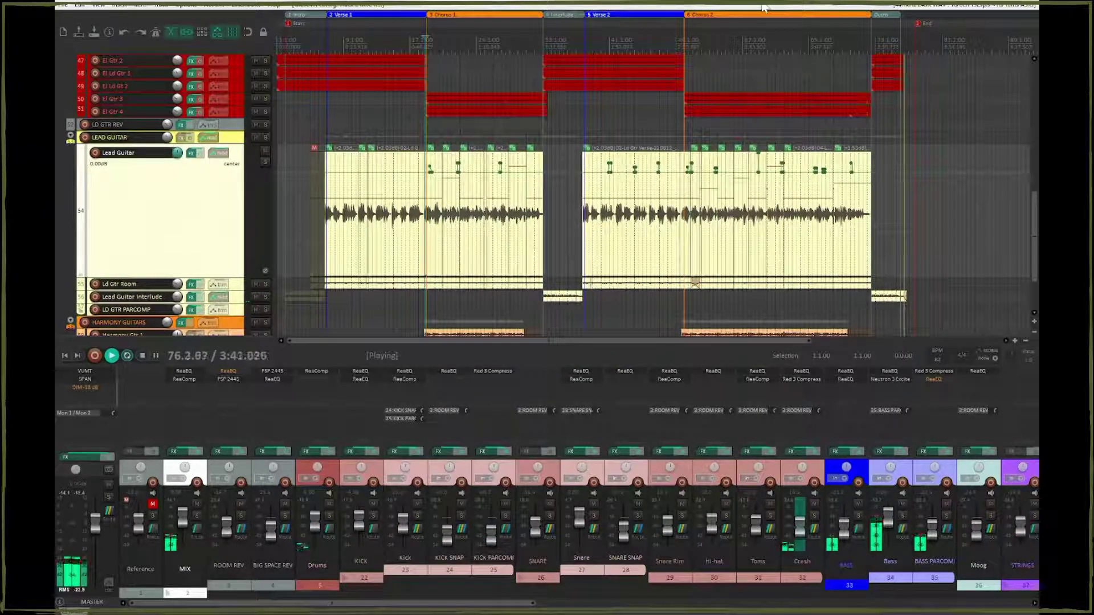
{"action": "key", "text": "space"}
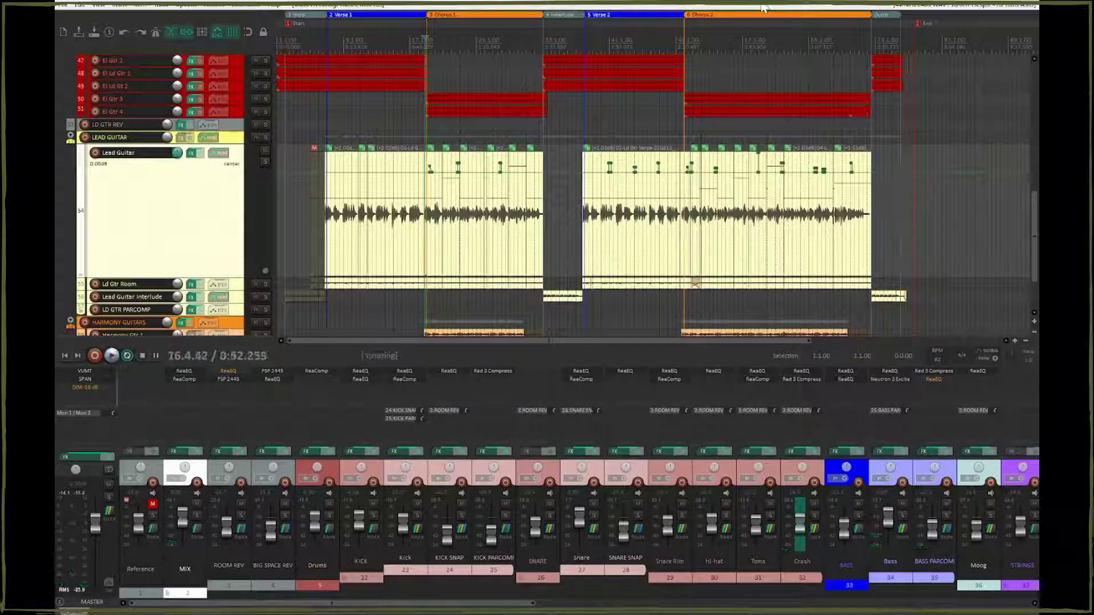